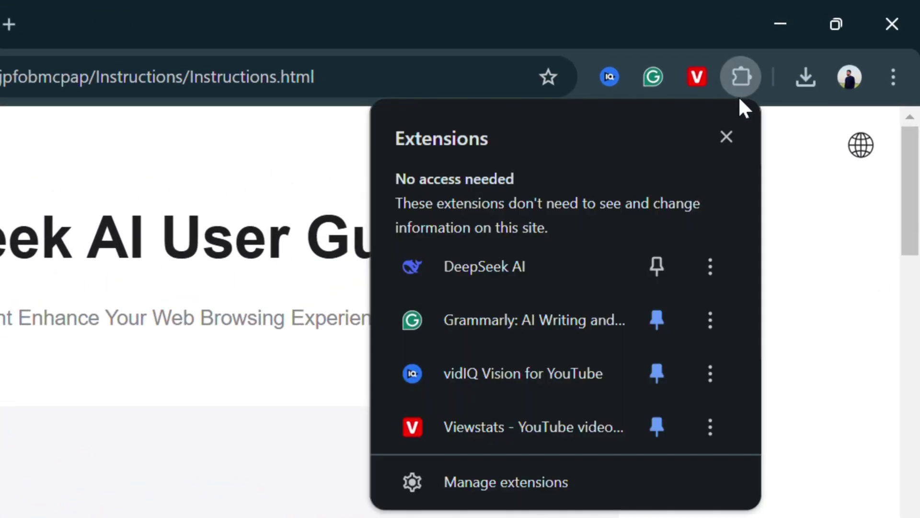
Pin DeepSeek AI to the toolbar, then open and close its settings panel.
click(658, 267)
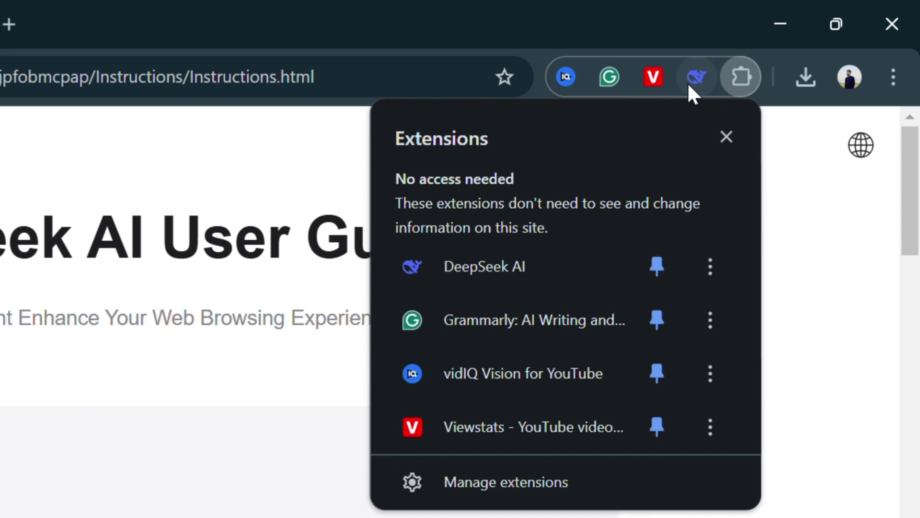
click(695, 77)
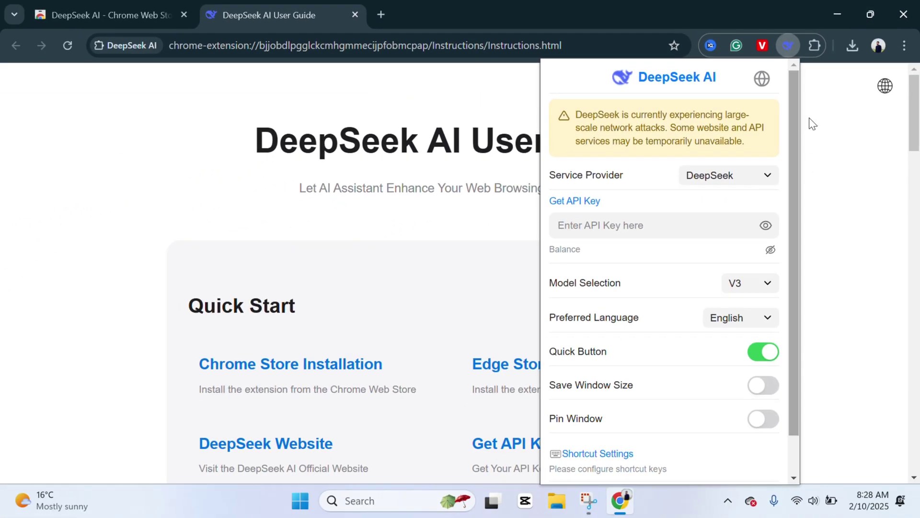
click(813, 124)
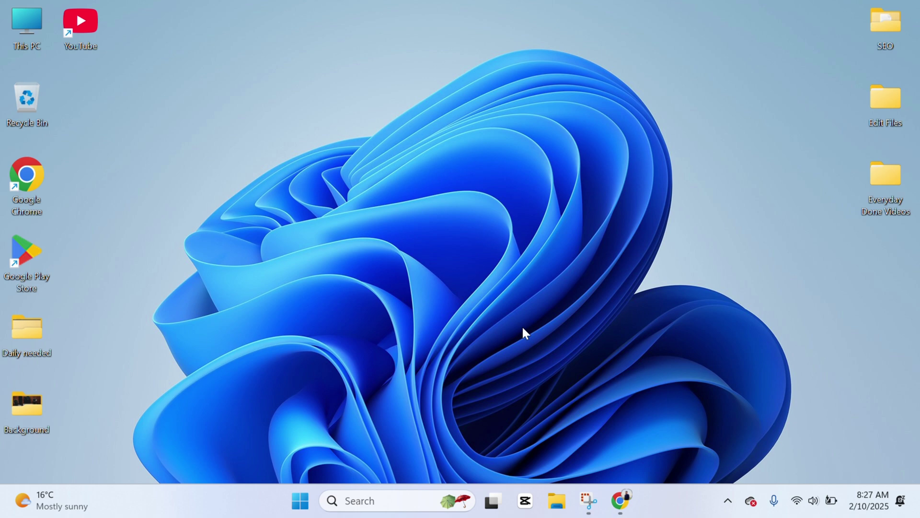
Reopen Chrome and rerun the Google search 'deepseek chrome extension' from the address bar.
click(619, 500)
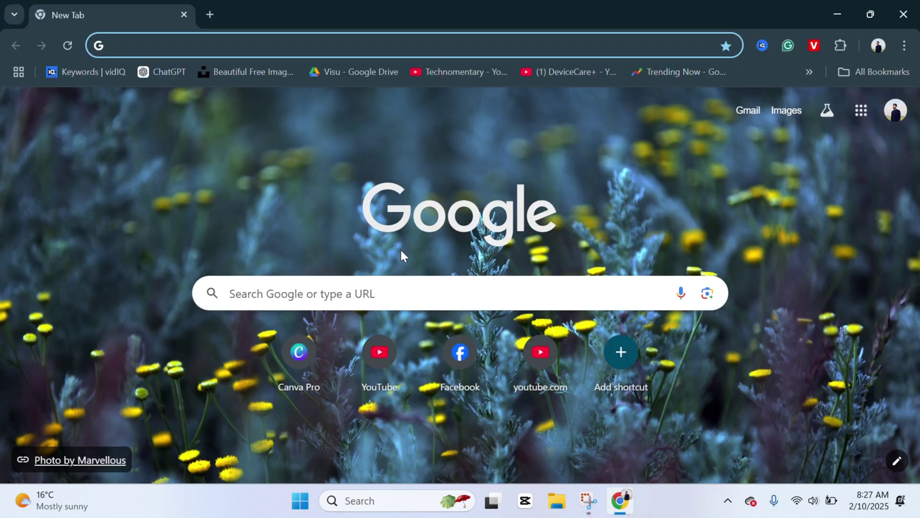
click(159, 44)
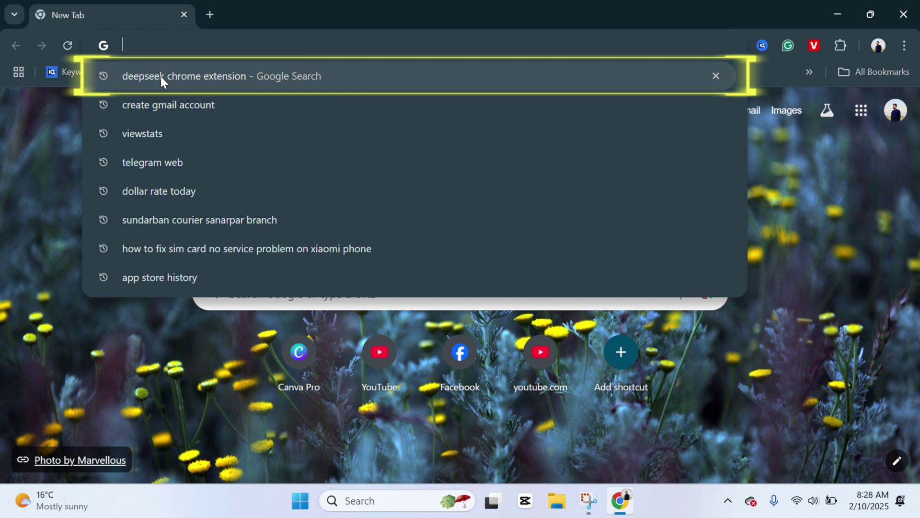
click(198, 77)
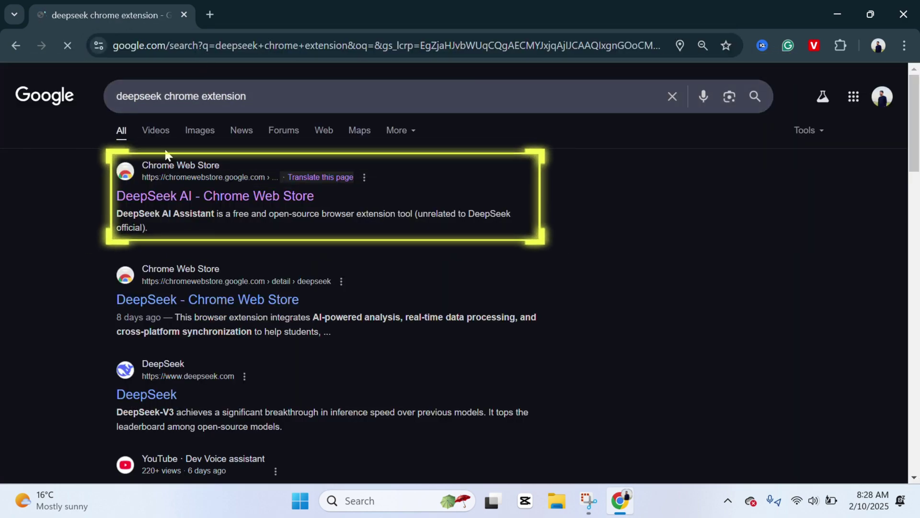
Add DeepSeek AI to Chrome from its Chrome Web Store listing and confirm the install.
click(169, 199)
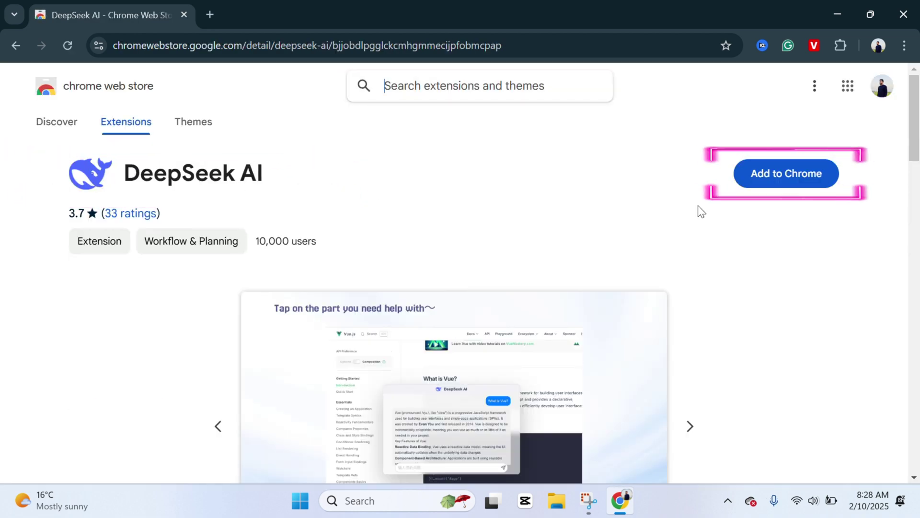
click(780, 176)
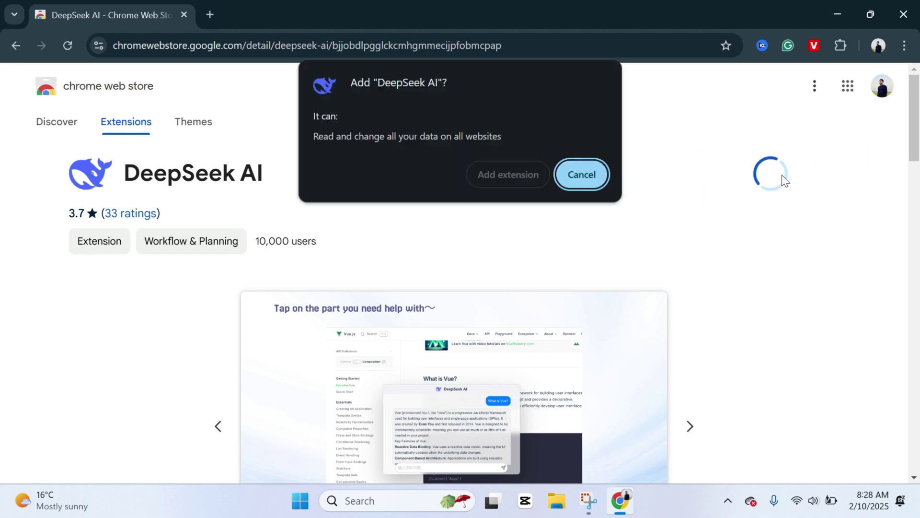
click(523, 181)
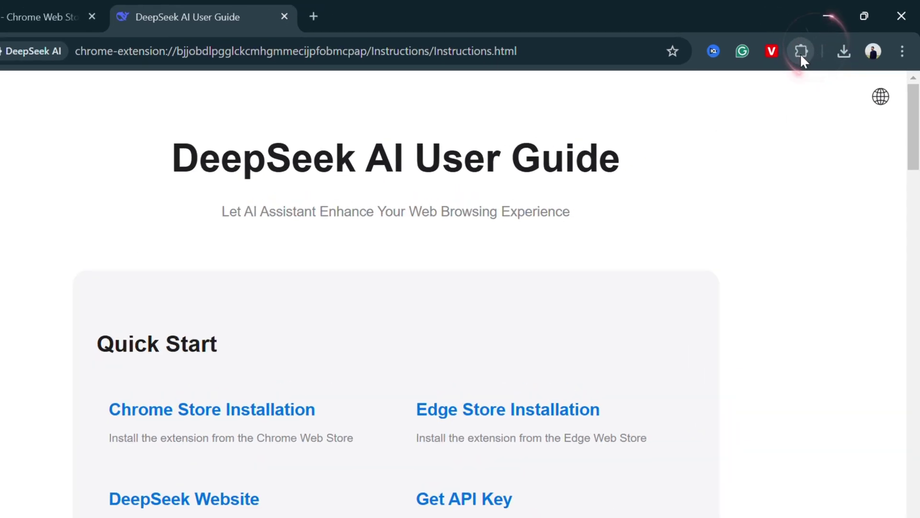
Pin DeepSeek AI from the Extensions menu, then open and close its toolbar panel.
click(765, 71)
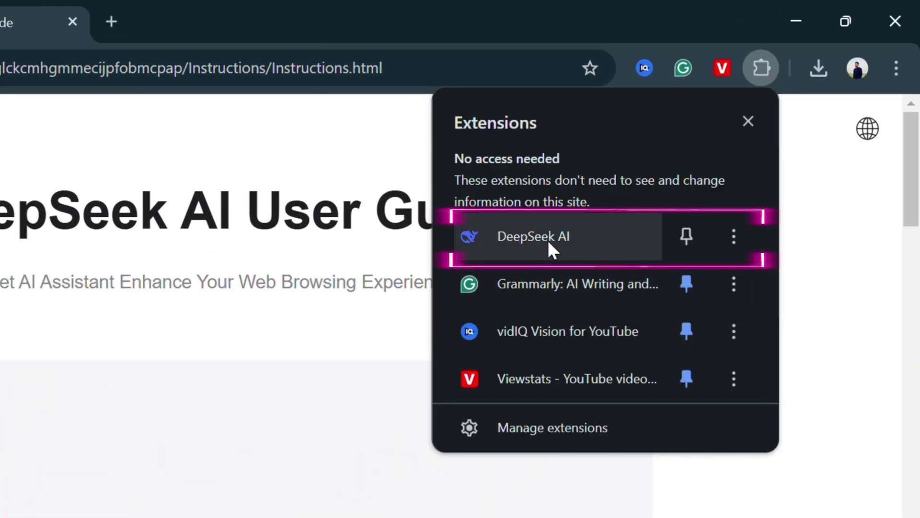
click(687, 238)
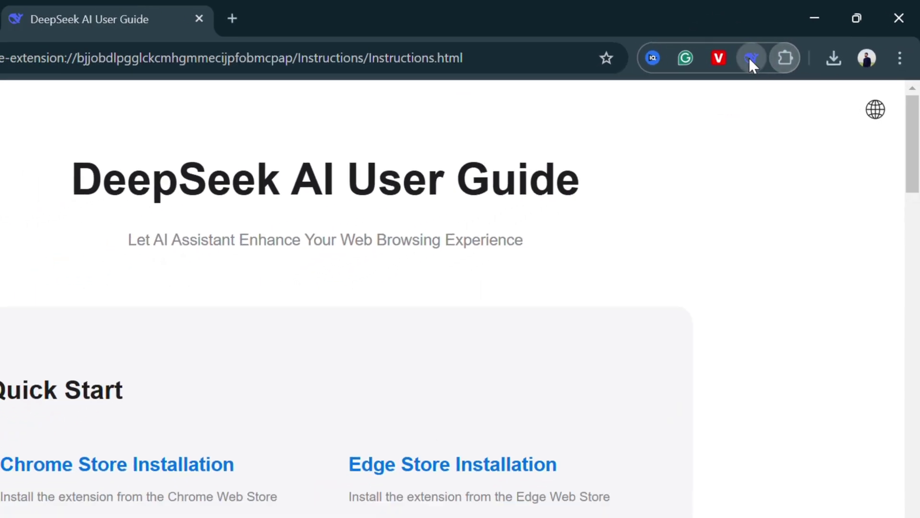
click(719, 67)
click(659, 256)
scroll(643, 279, down, 5)
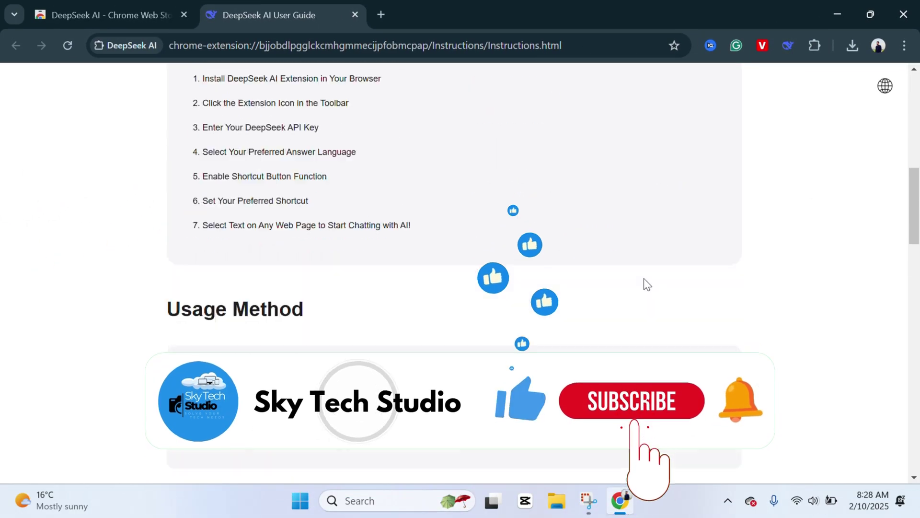
scroll(643, 278, down, 5)
scroll(643, 279, down, 5)
scroll(644, 279, up, 10)
scroll(643, 279, up, 5)
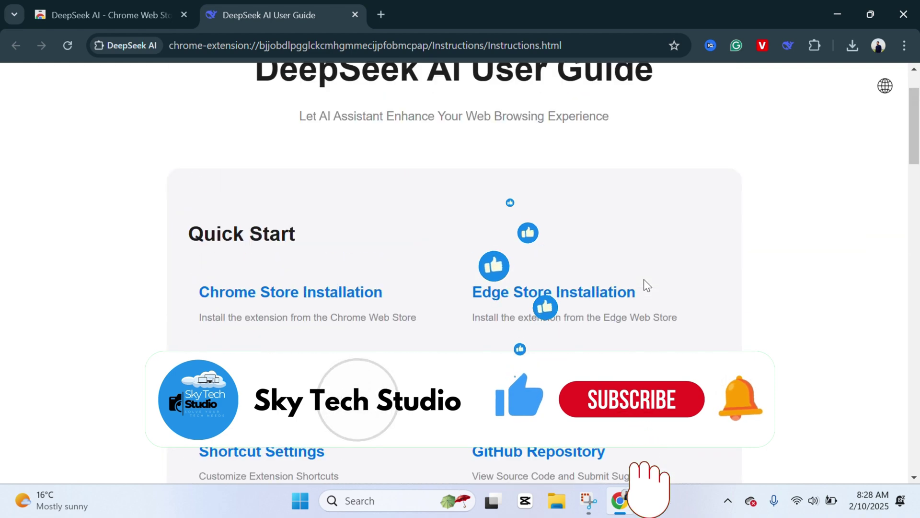